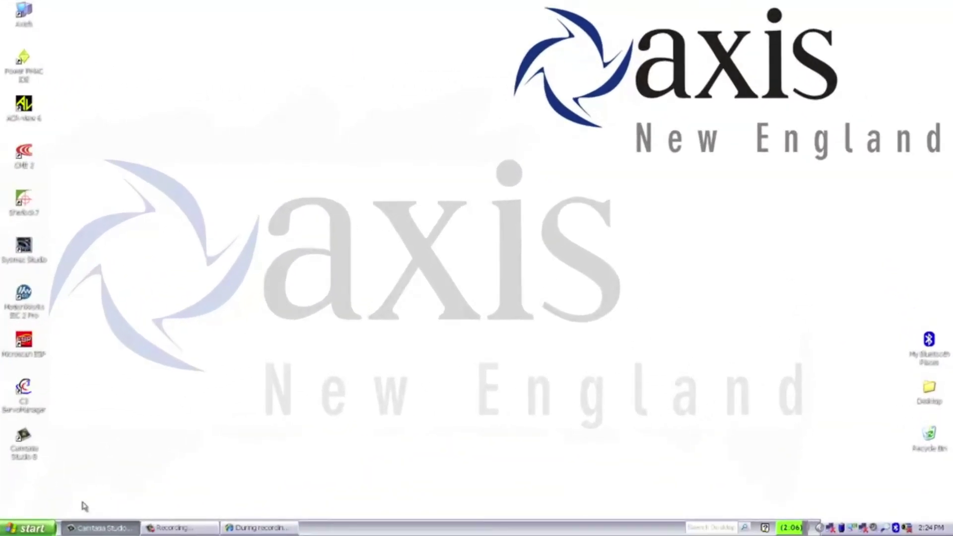
Run devmgmt.msc from the Windows Run dialog to open Device Manager
left_click(25, 528)
left_click(142, 482)
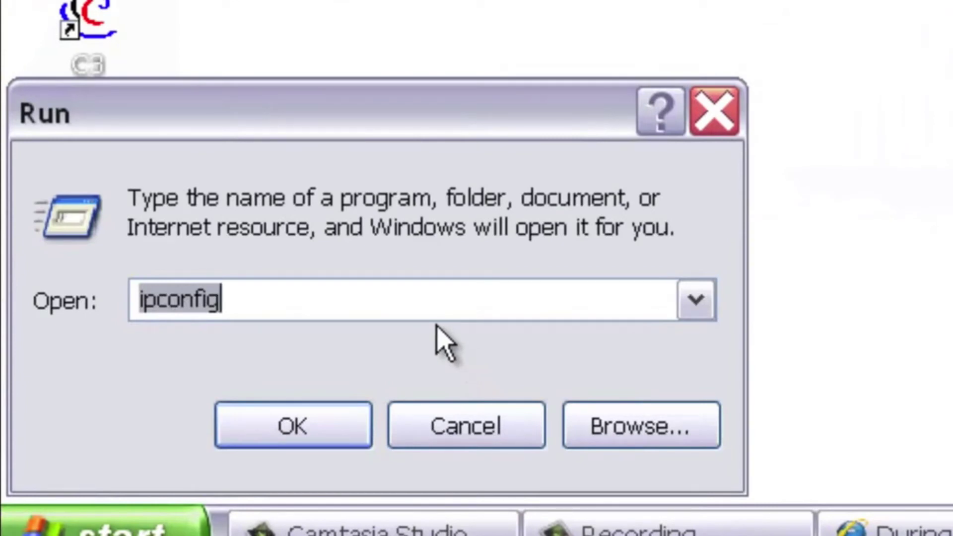
type("de")
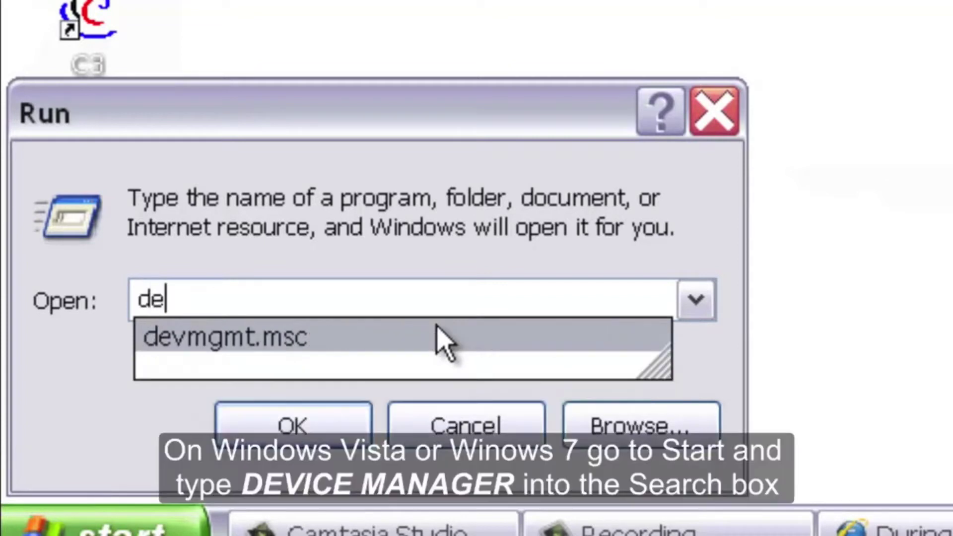
type("vmgmt.msc")
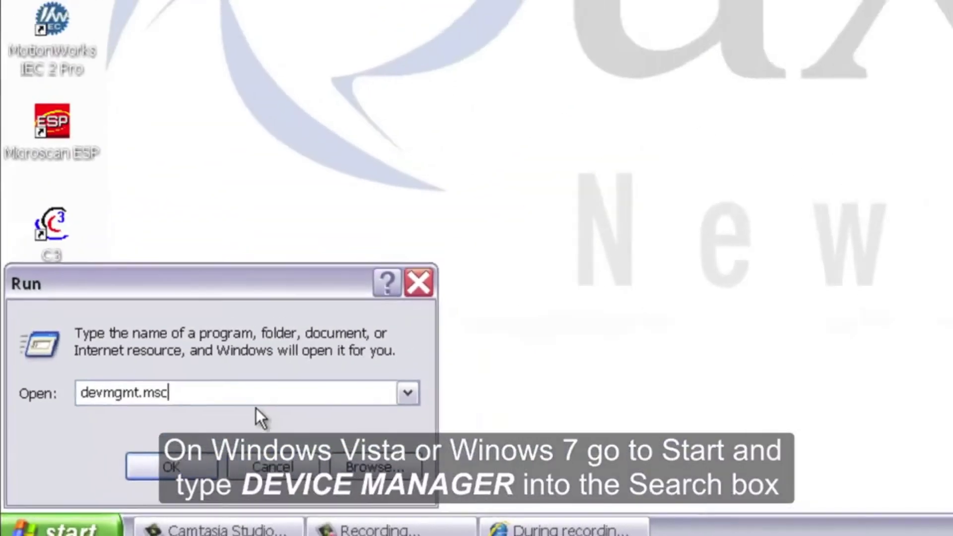
key("Return")
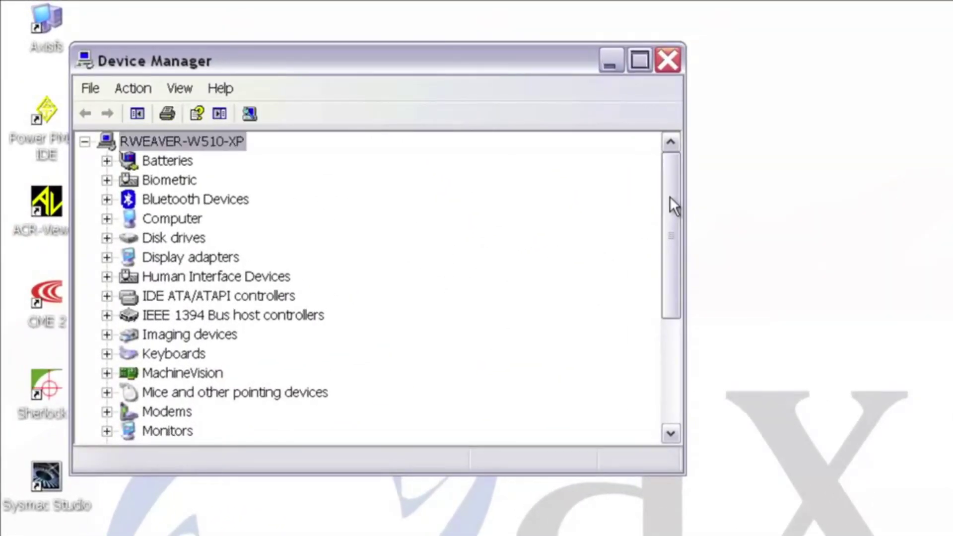
left_click_drag(670, 196, 660, 358)
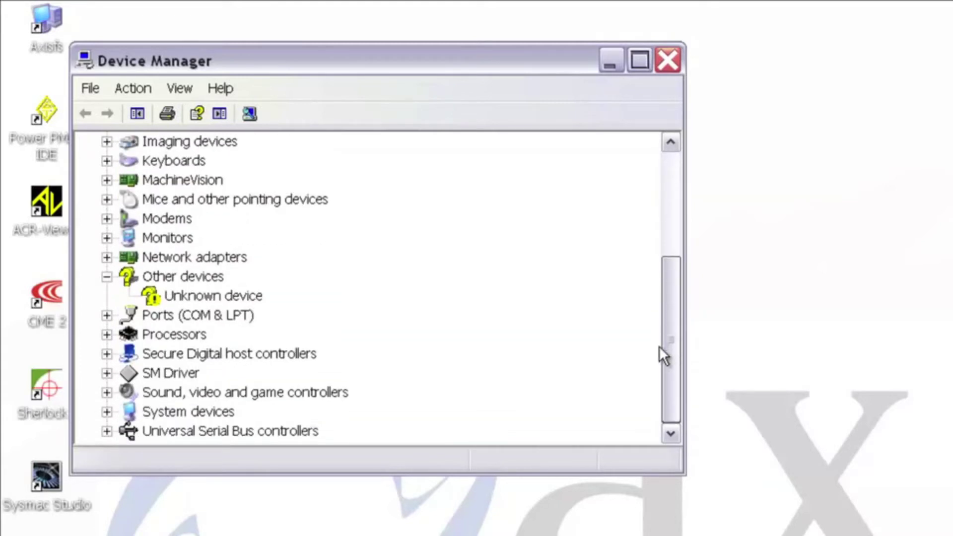
Expand Ports (COM & LPT) to see which COM port the amplifier uses
left_click(107, 315)
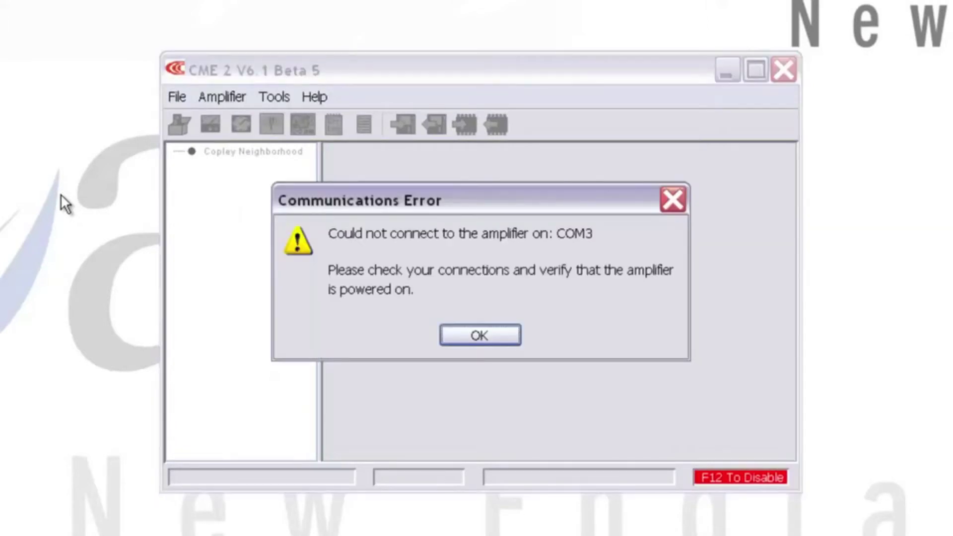
Dismiss the COM3 connection error and start the Communications Wizard with Serial Ports selected
left_click(487, 329)
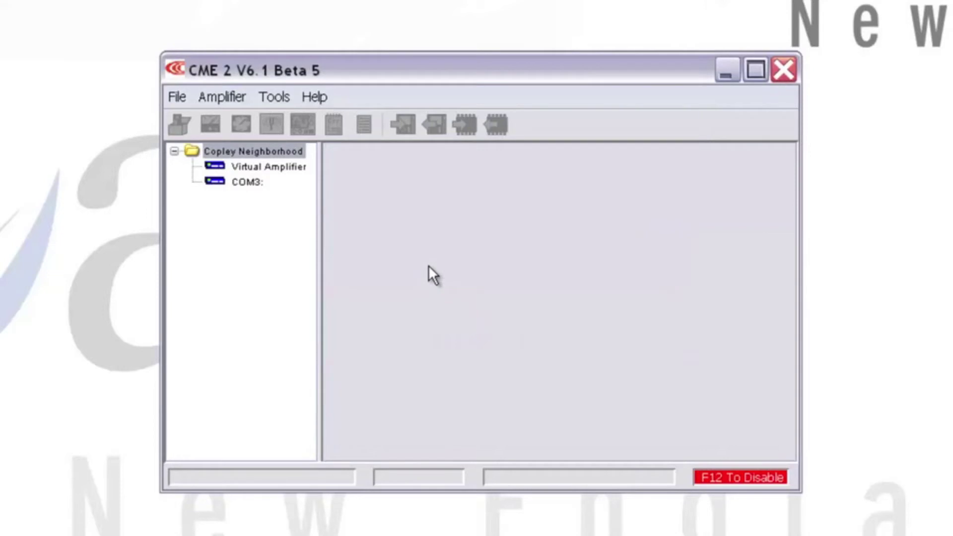
left_click(286, 96)
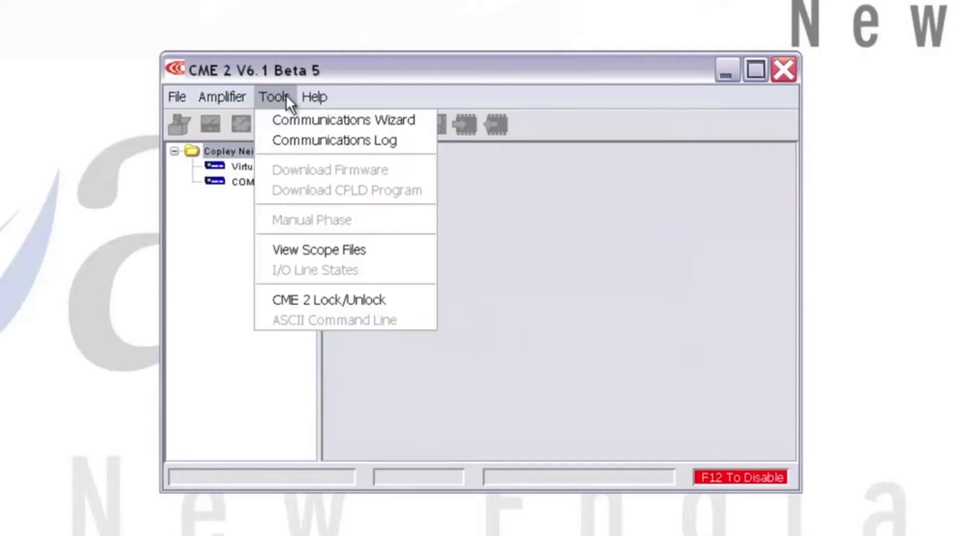
left_click(293, 124)
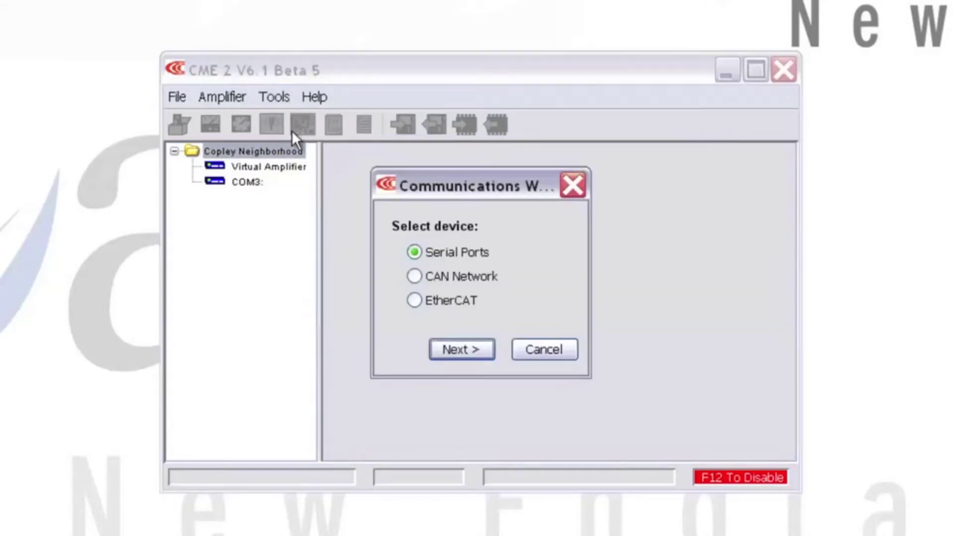
left_click(438, 249)
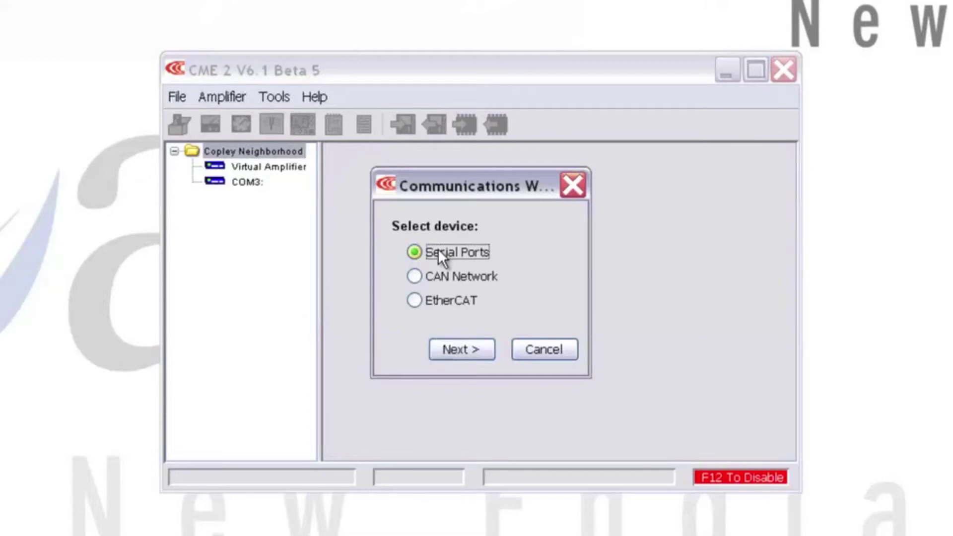
left_click(449, 343)
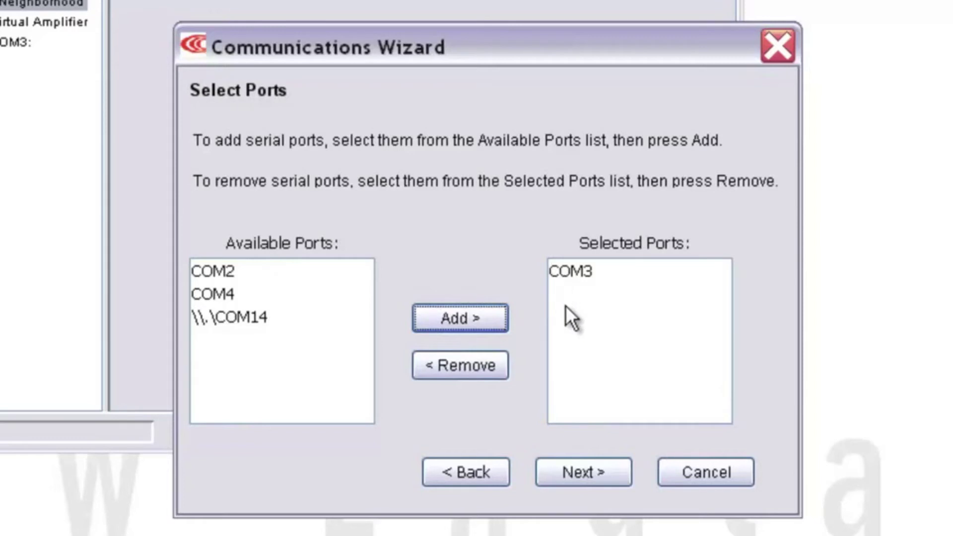
Replace COM3 with COM2 as the selected serial port and move to port settings
left_click(559, 276)
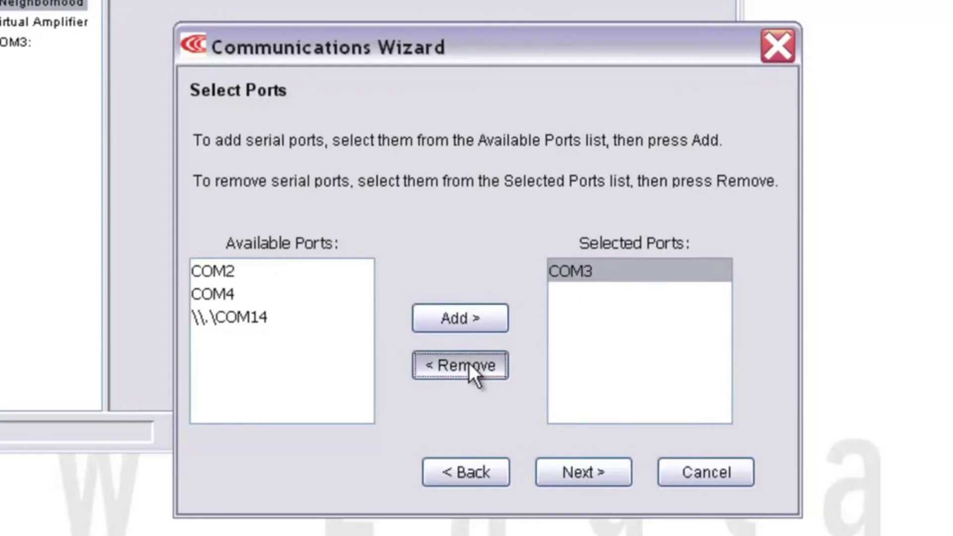
left_click(469, 363)
left_click(237, 269)
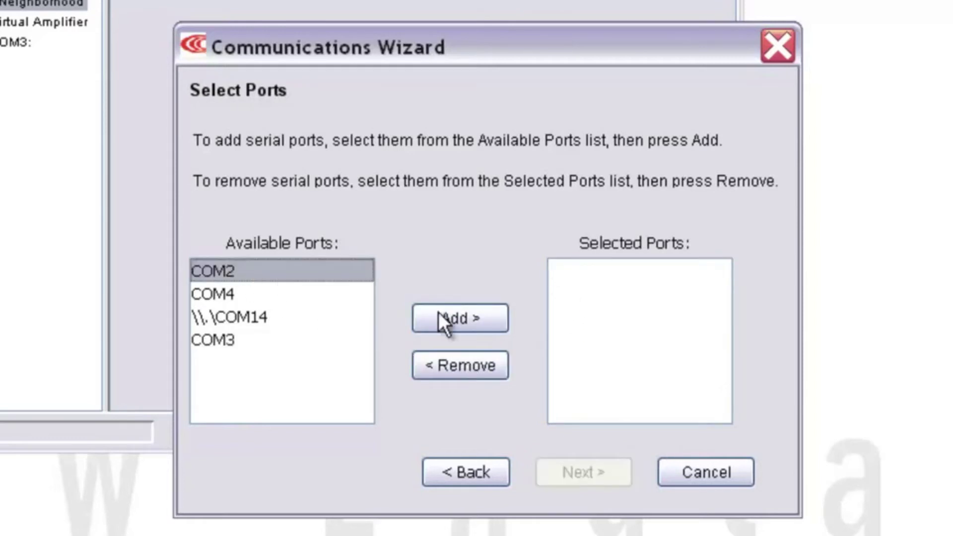
left_click(473, 318)
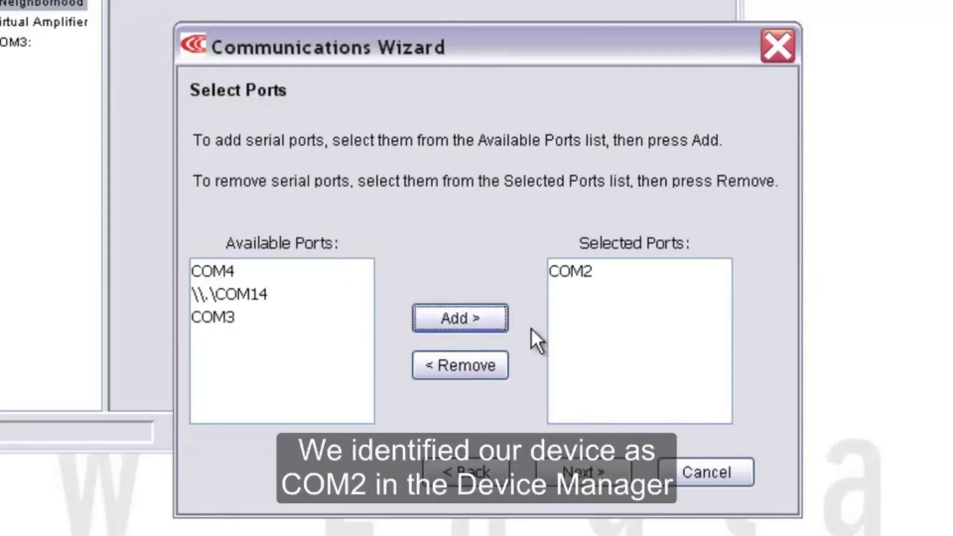
left_click(571, 472)
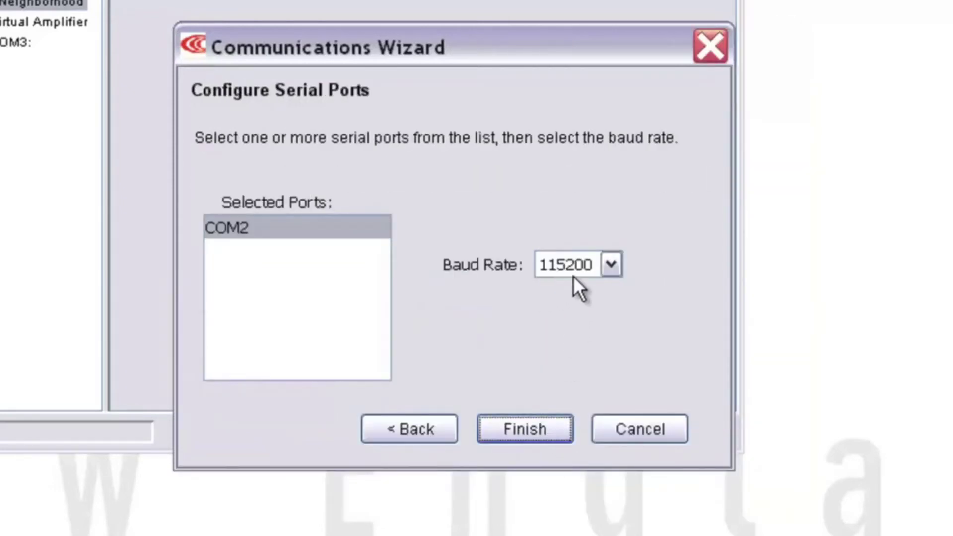
Finish the wizard at 115200 baud to connect to the STP-075-07 amplifier on COM2
left_click(523, 422)
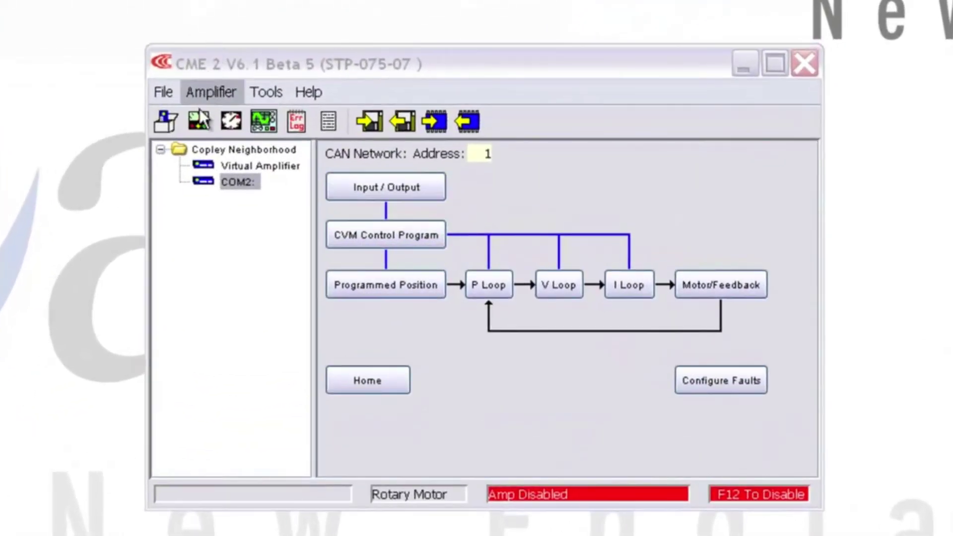
Complete Basic Setup: Rotary motor, no motor encoder, Position mode, Software Programmed command source
left_click(166, 122)
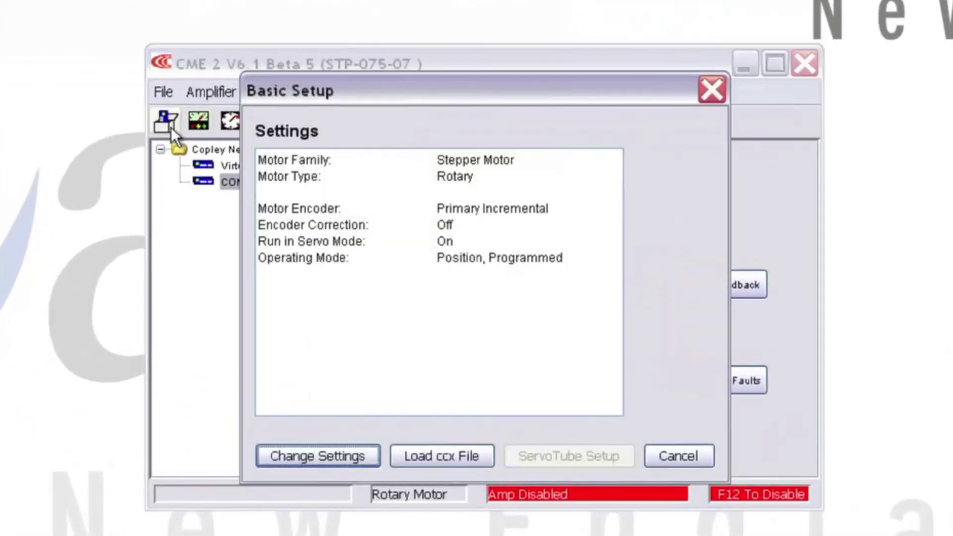
left_click(304, 454)
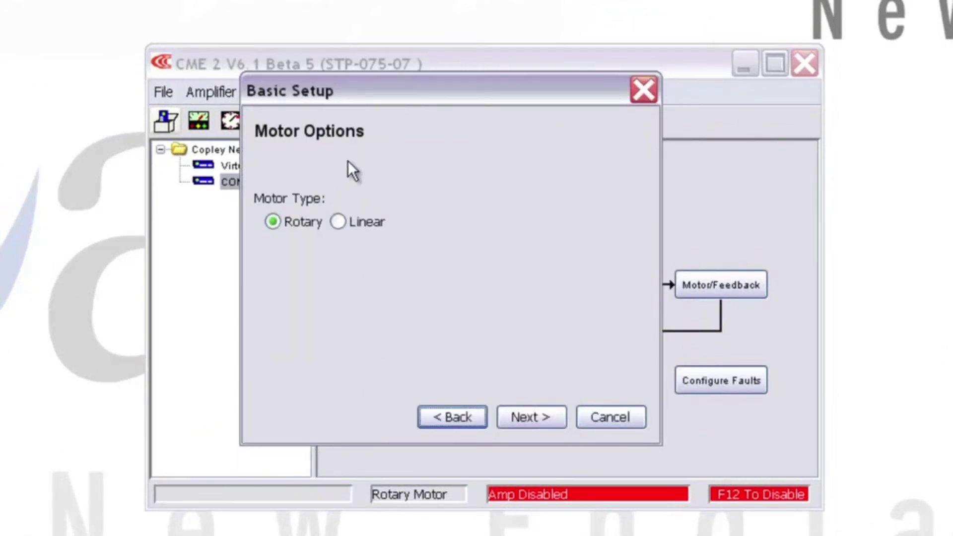
left_click(273, 222)
left_click(520, 416)
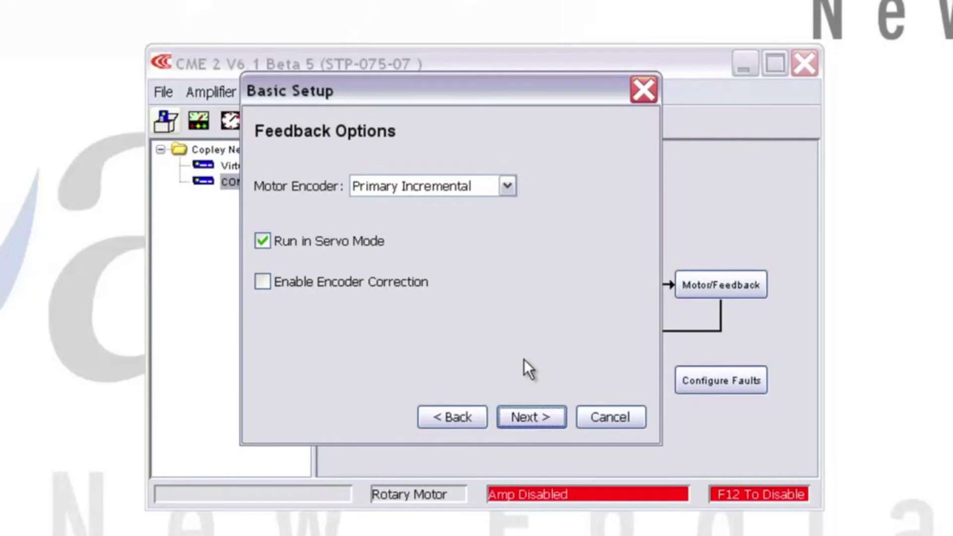
left_click(411, 189)
left_click(411, 204)
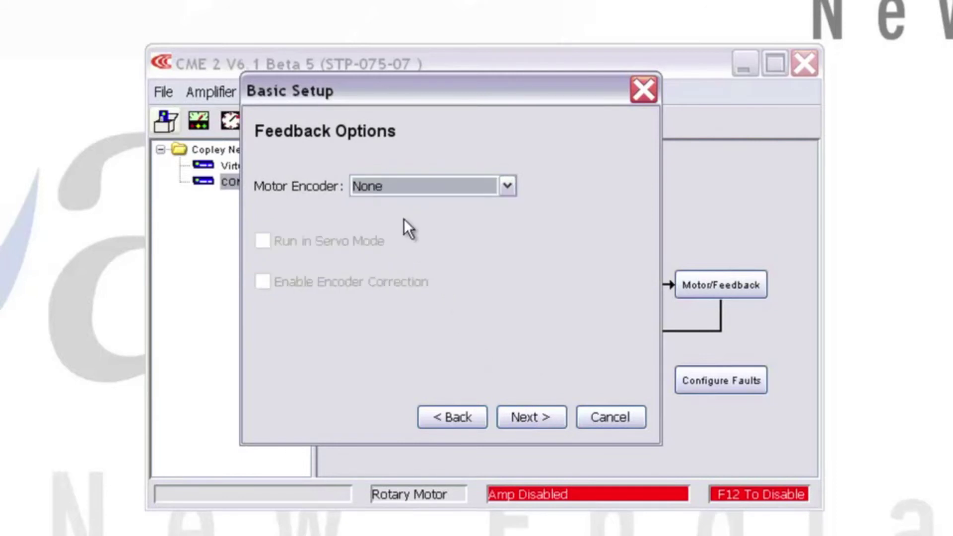
left_click(543, 422)
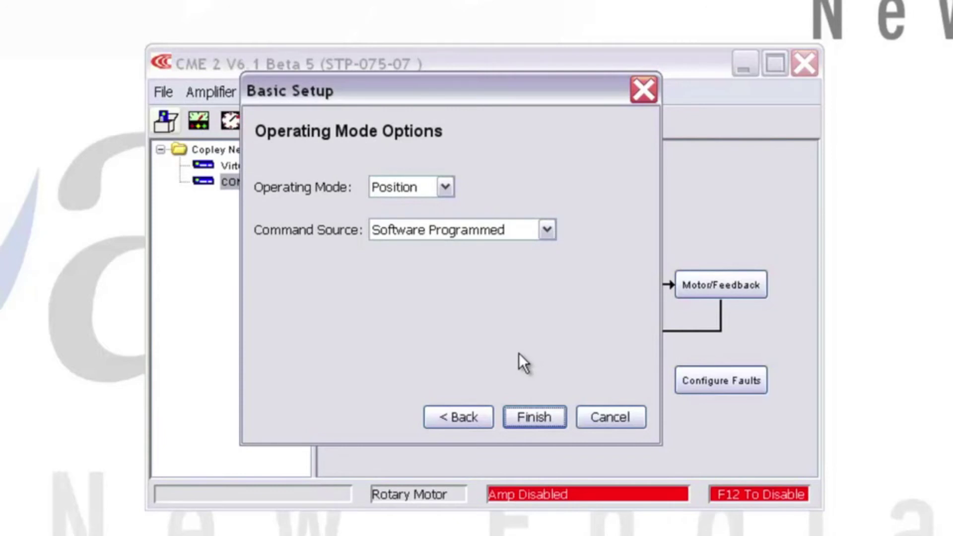
left_click(540, 422)
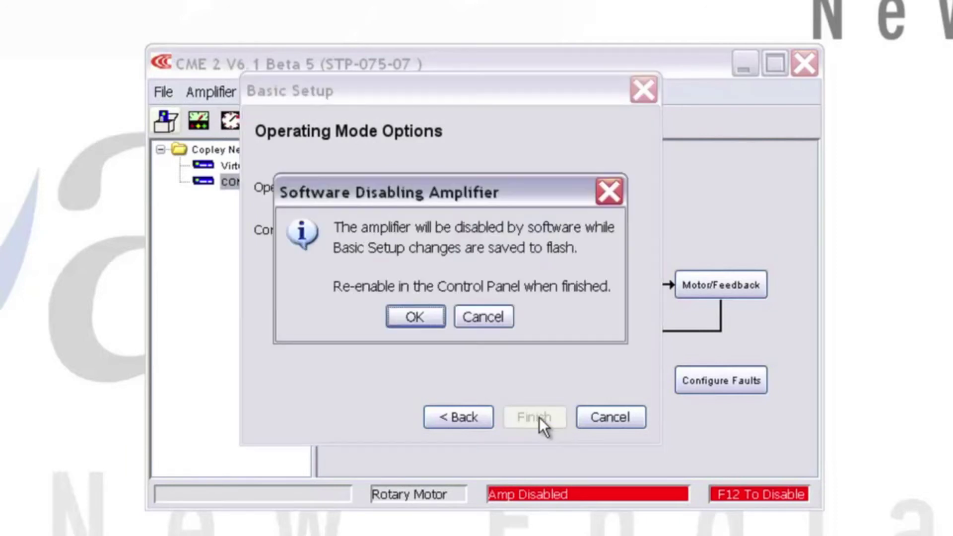
left_click(416, 318)
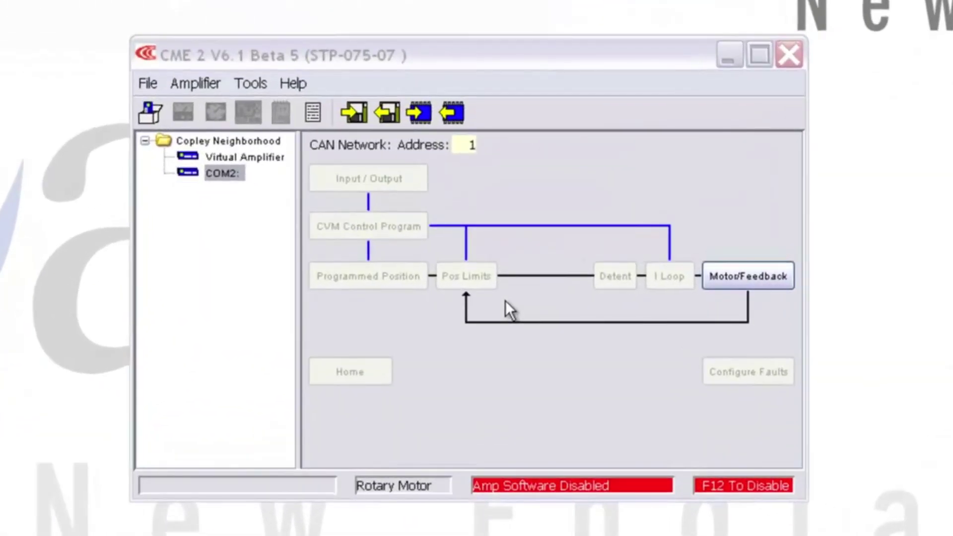
Confirm the Lin Engineering 208-17-XX motor data in English units and accept the calculated amplifier settings
left_click(754, 272)
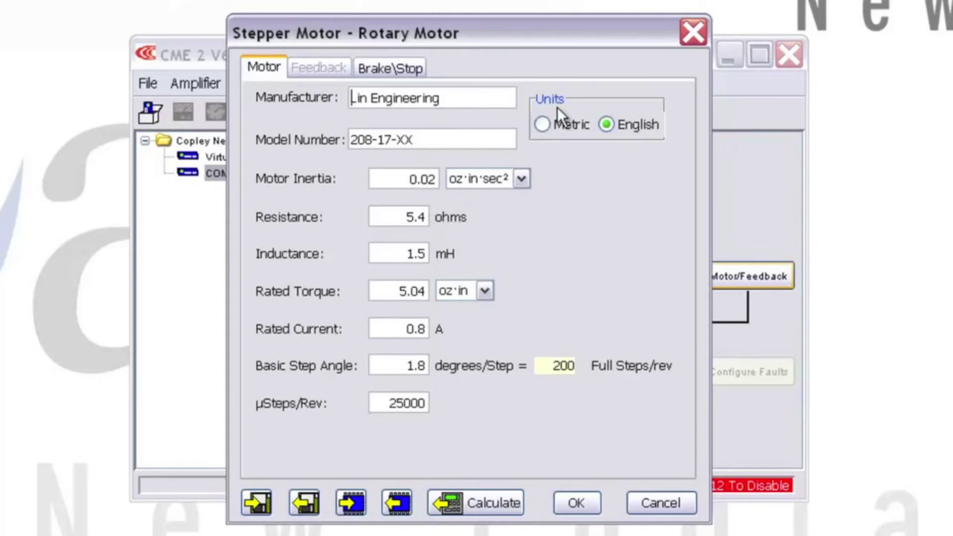
left_click(557, 122)
left_click(615, 121)
left_click(575, 501)
left_click(443, 306)
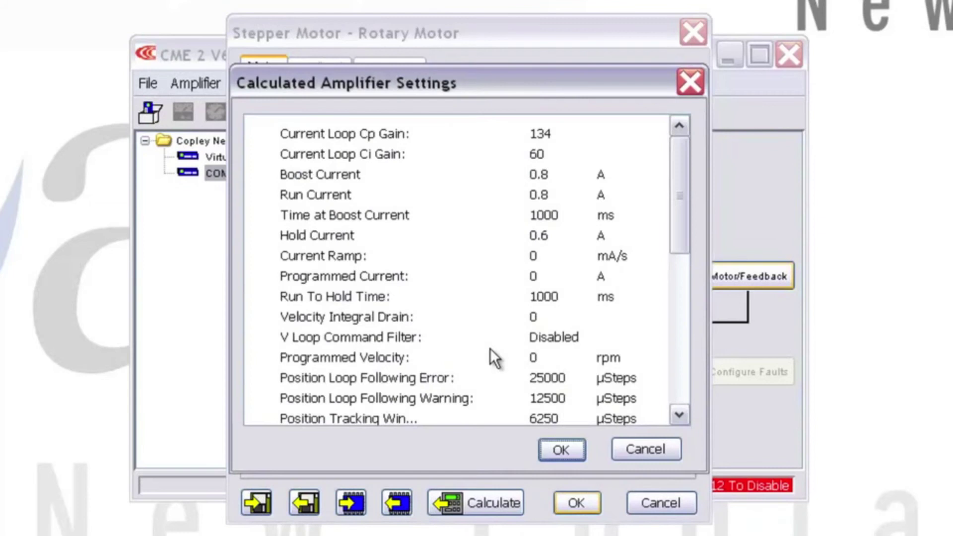
left_click(561, 449)
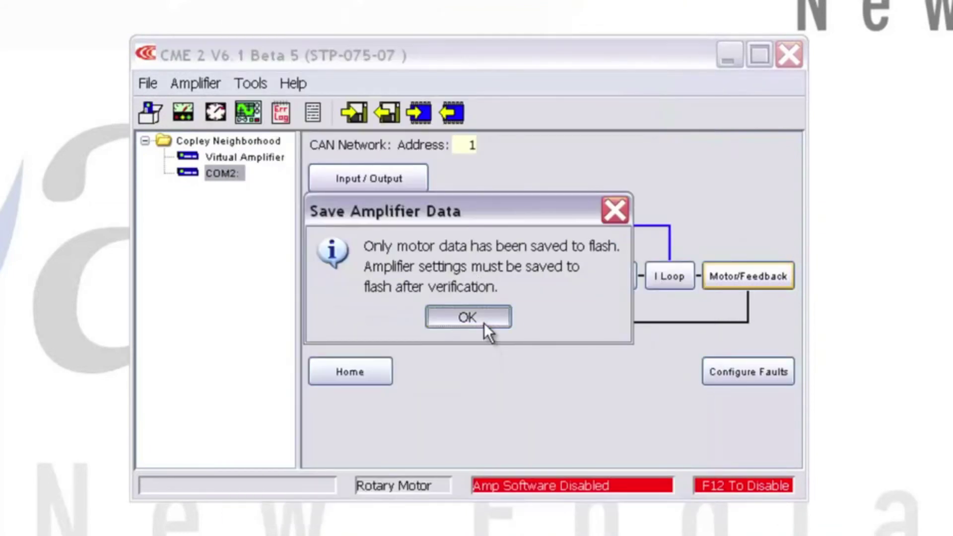
left_click(484, 323)
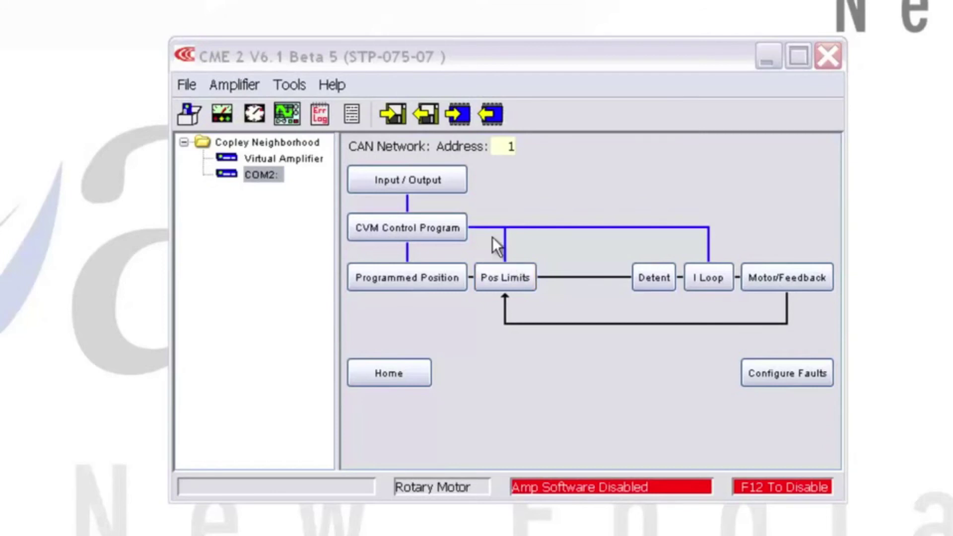
left_click(421, 180)
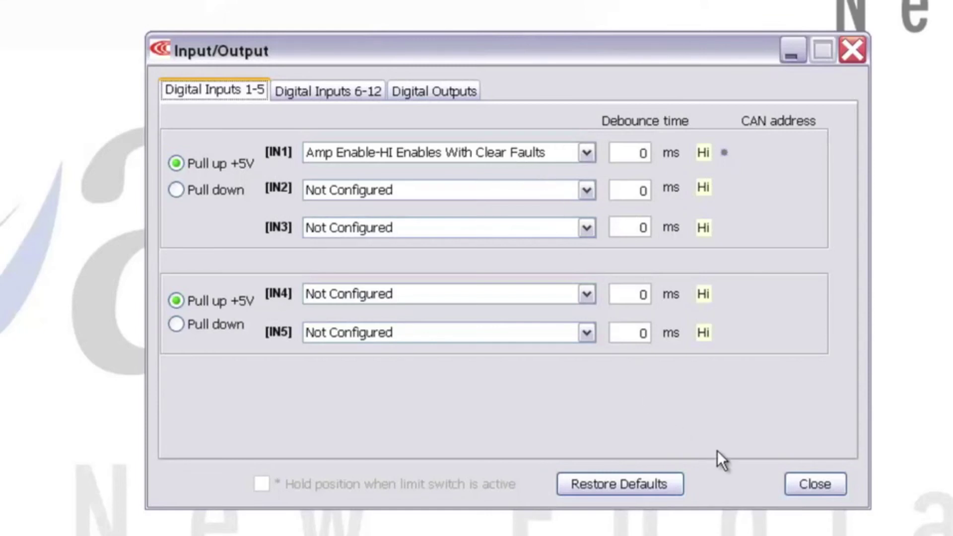
left_click(805, 483)
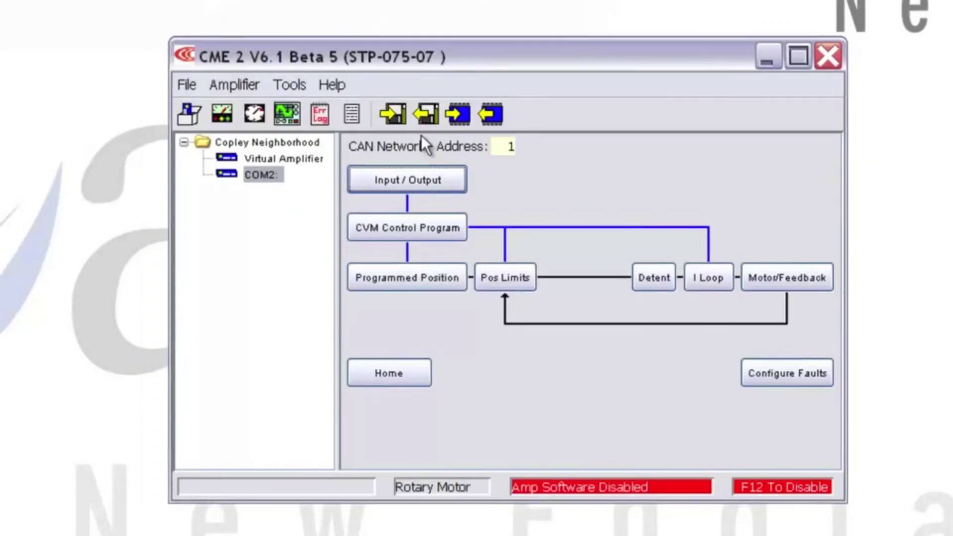
left_click(397, 113)
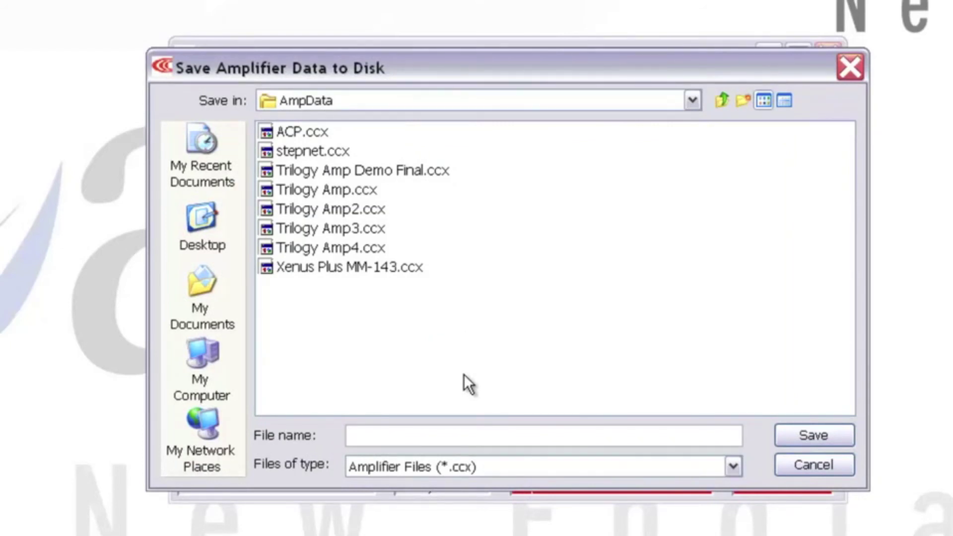
Save the amplifier data to disk as 'Stepnet Test' and write it to flash
type("Se")
key("BackSpace")
type("tepnet")
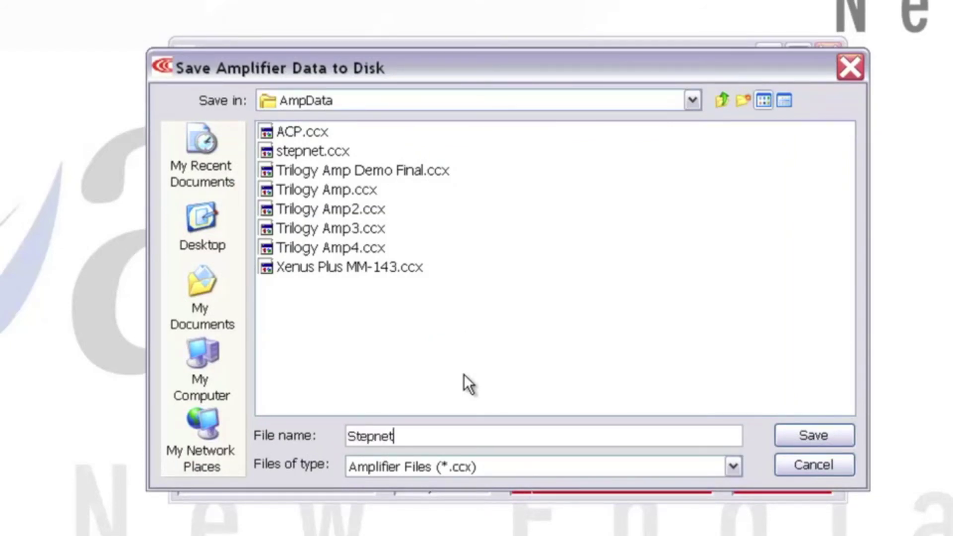
type(" Test")
key("Return")
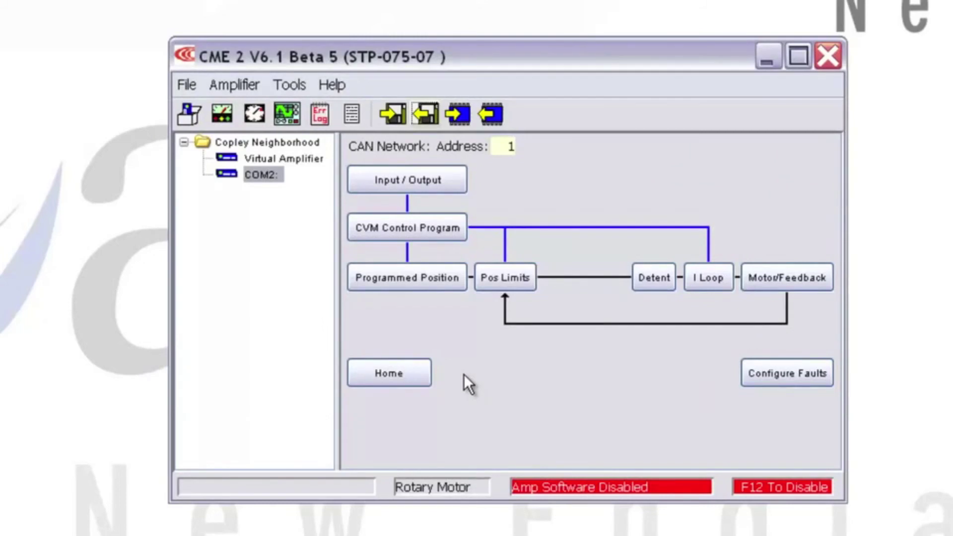
left_click(458, 117)
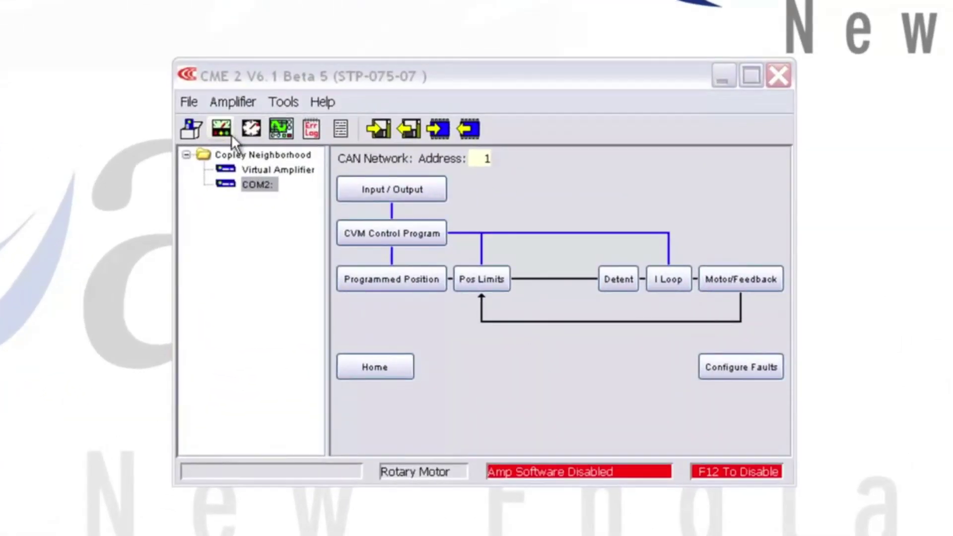
Enable the amplifier in the Control Panel and turn on jogging at 50 rpm
left_click(222, 131)
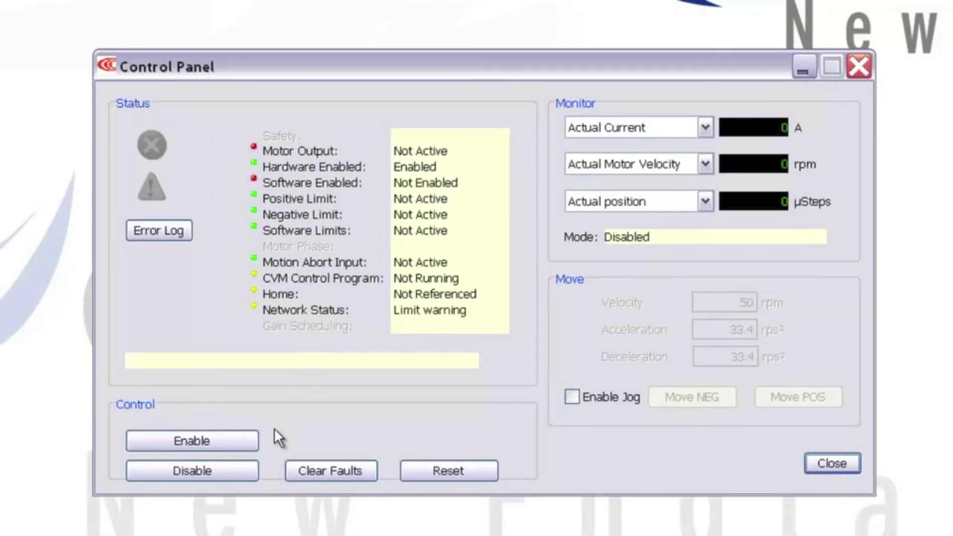
left_click(252, 442)
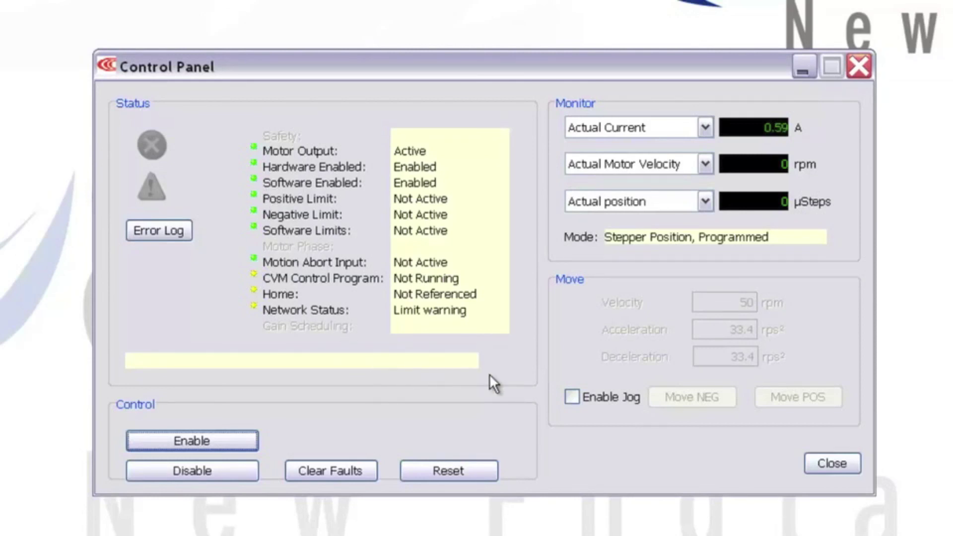
left_click(574, 397)
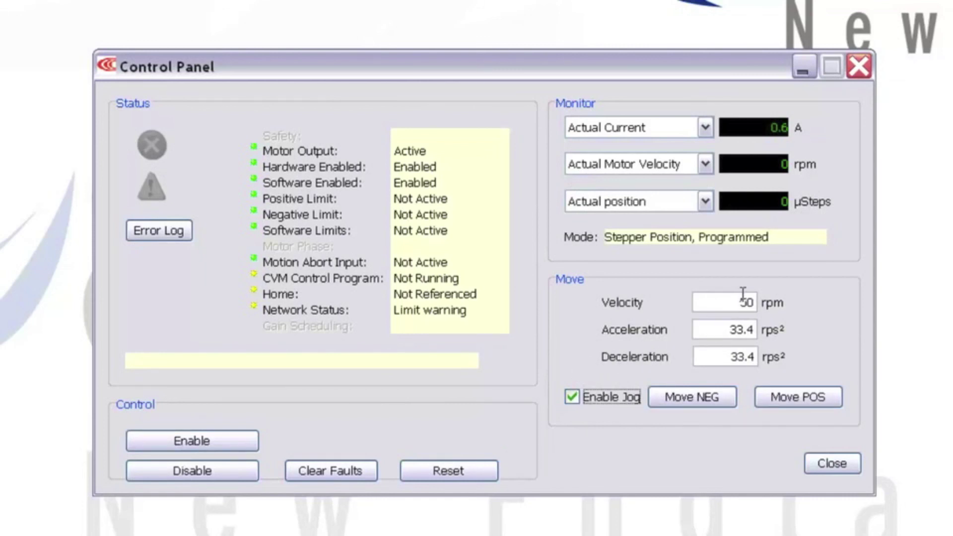
Set jog velocity 300 rpm, acceleration and deceleration 500 rps², then jog negative
left_click_drag(740, 297, 761, 297)
left_click_drag(731, 338, 784, 325)
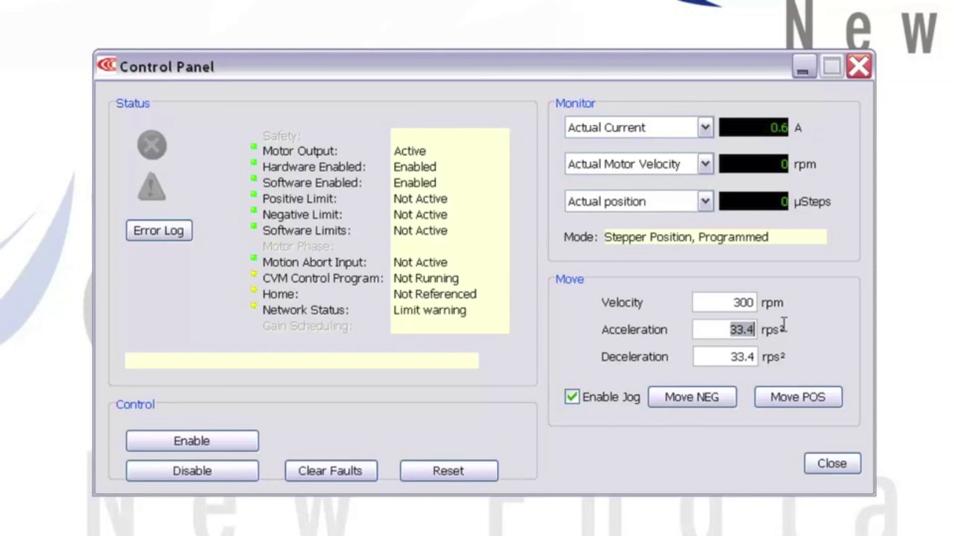
type("500")
left_click_drag(735, 361, 769, 362)
type("500")
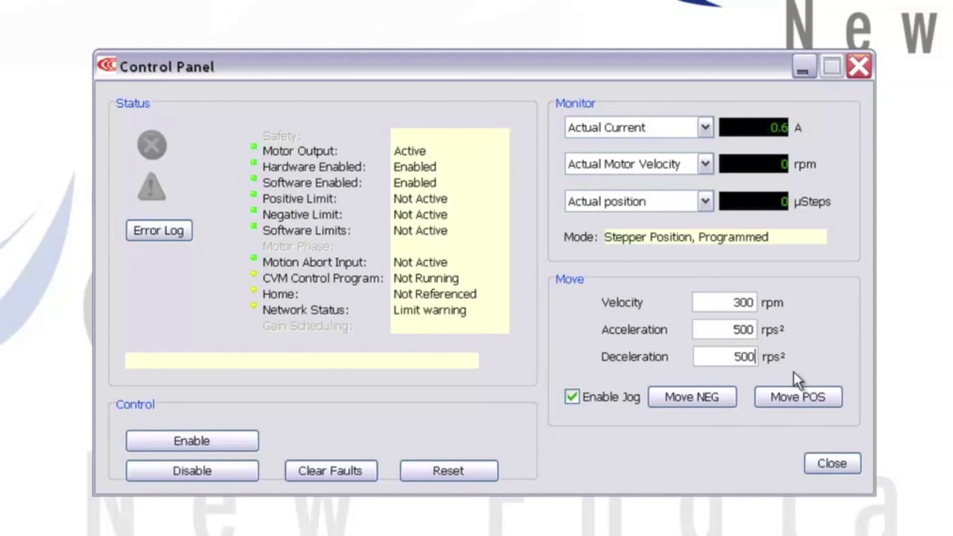
left_click(709, 399)
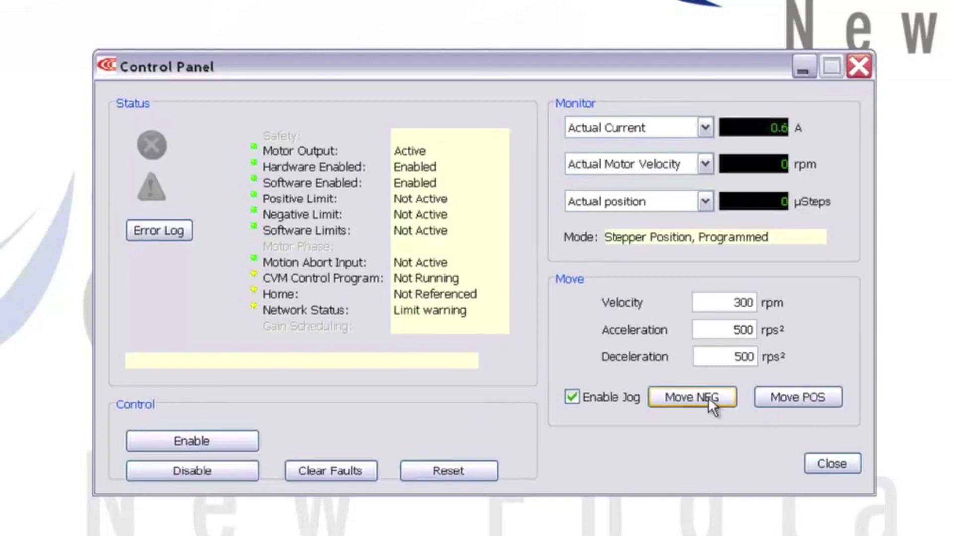